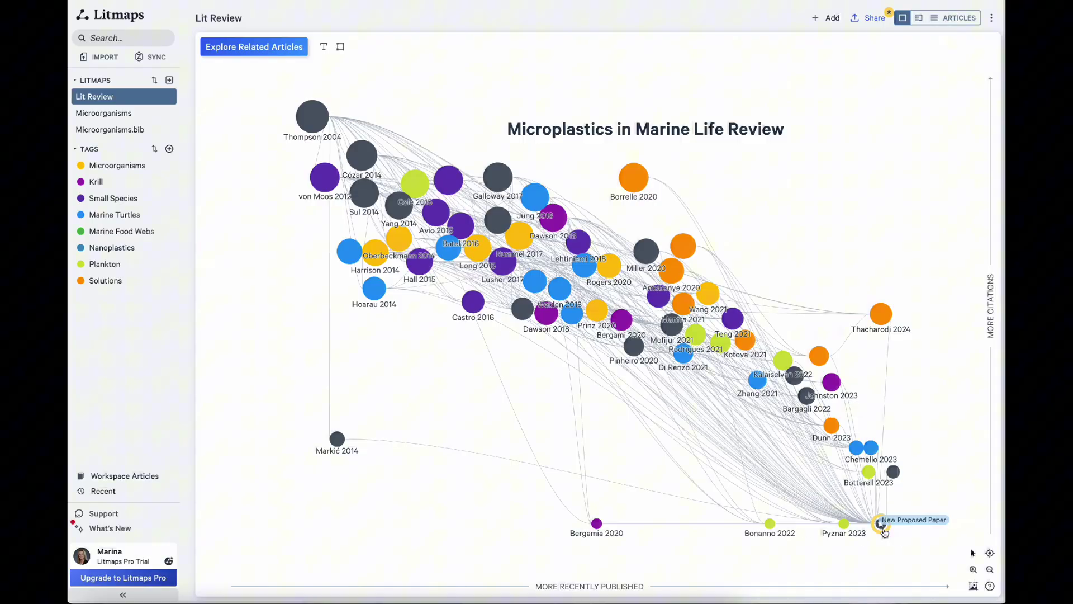
Step: Inspect the most recent article's details on the Lit Review map
{"action": "left_click", "coordinate": [883, 529]}
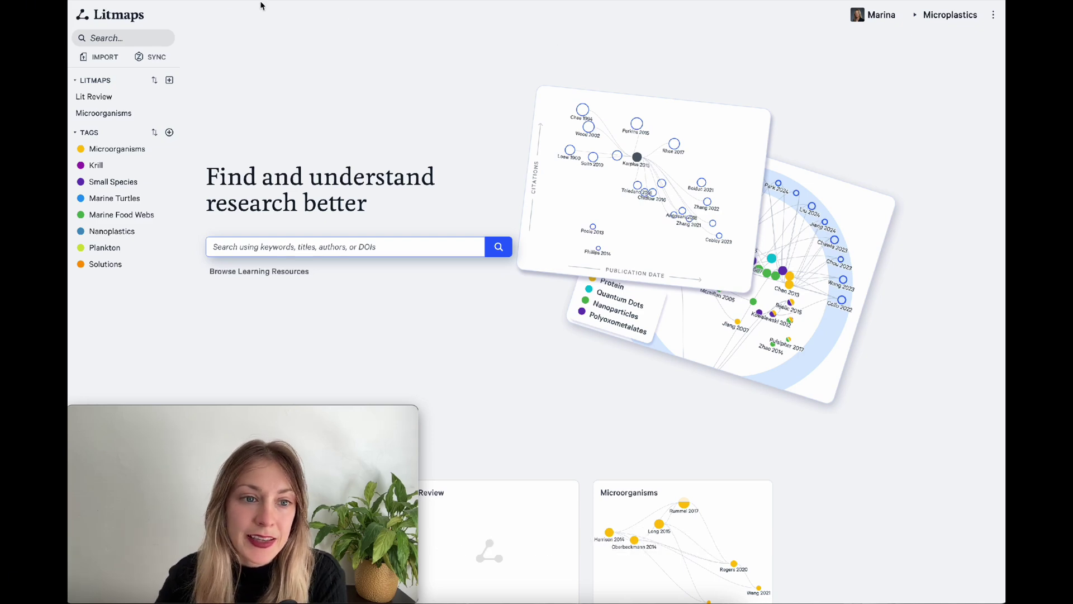
Step: Start a manual bulk import and review the accepted Identifier Type options
{"action": "left_click", "coordinate": [96, 60]}
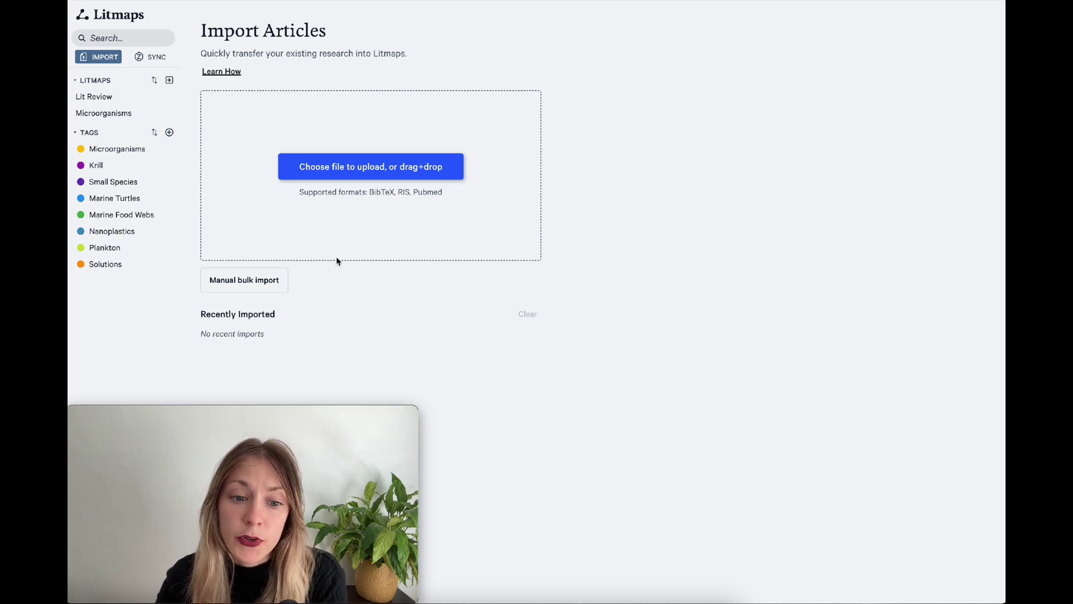
{"action": "left_click", "coordinate": [258, 282]}
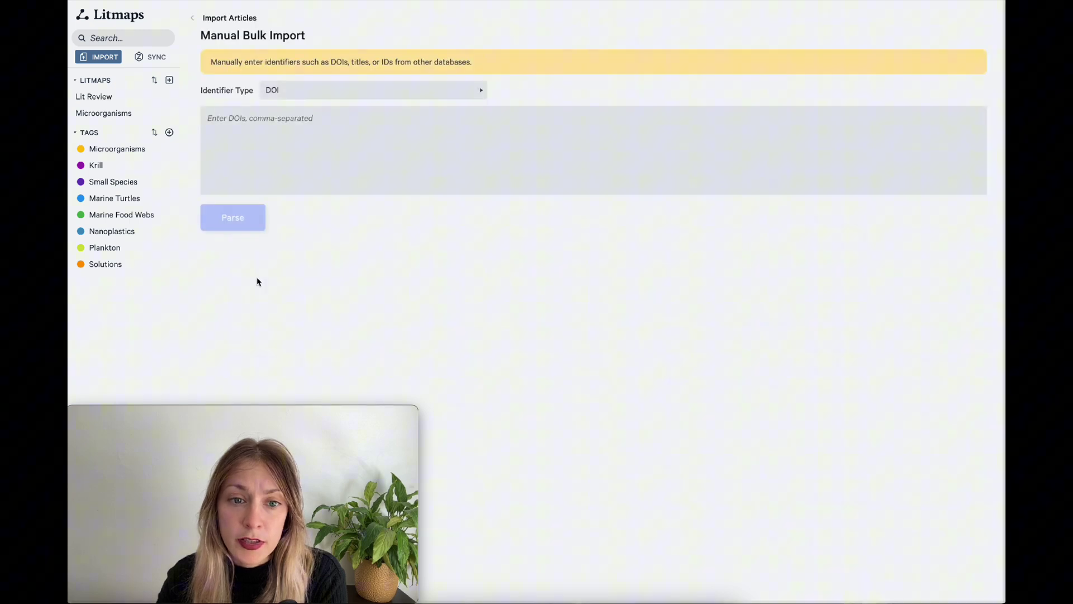
{"action": "left_click", "coordinate": [372, 94]}
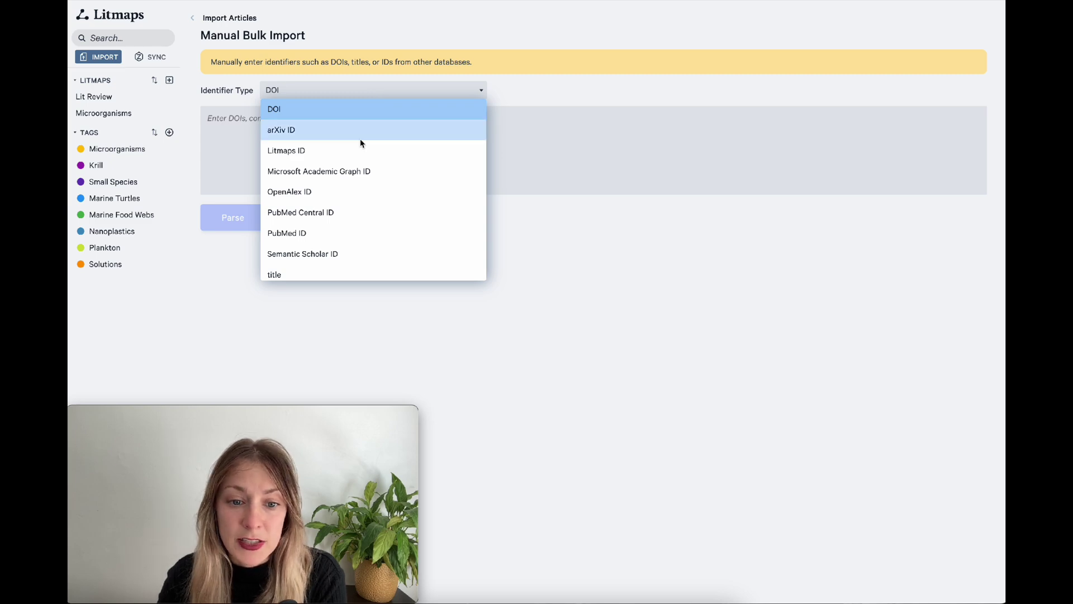
{"action": "scroll", "coordinate": [360, 140], "scroll_direction": "down", "scroll_amount": 1}
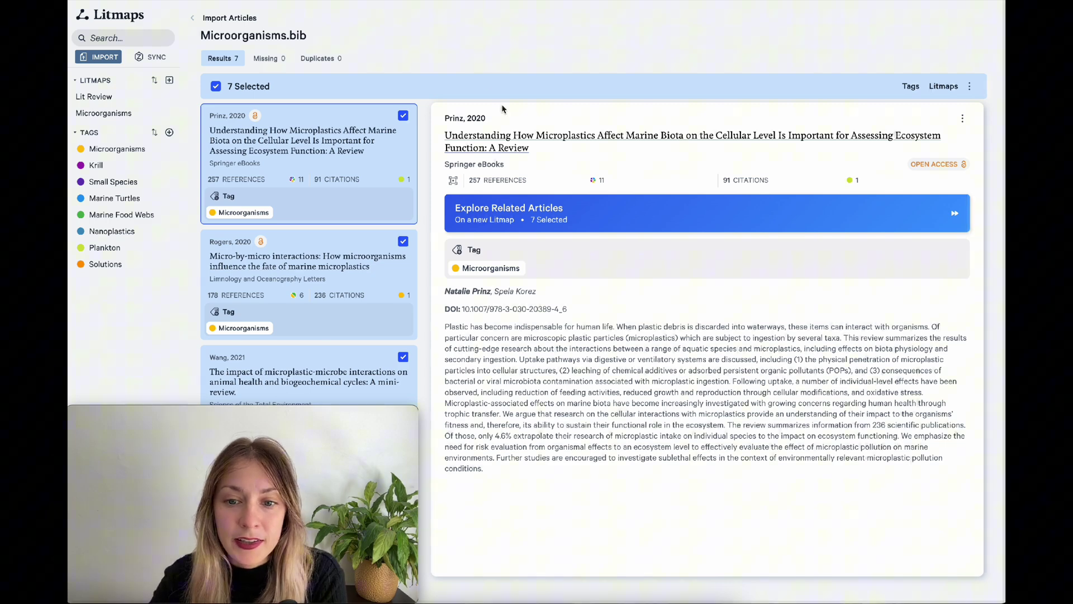
Step: Build a new litmap from the 7 imported articles, adding Zettler 2013 from the suggestions
{"action": "left_click", "coordinate": [565, 221]}
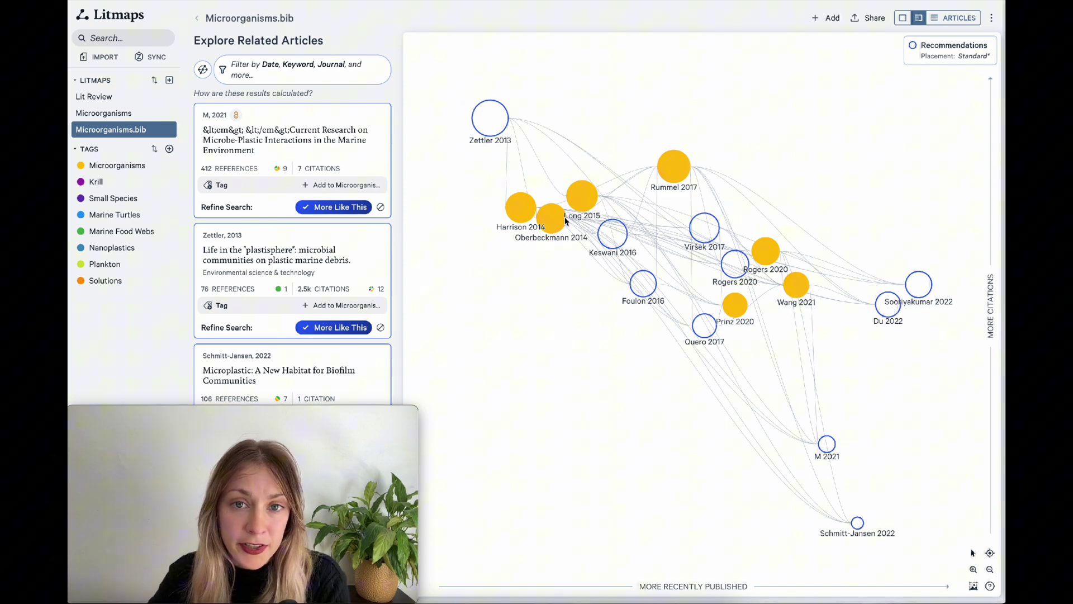
{"action": "left_click", "coordinate": [206, 19]}
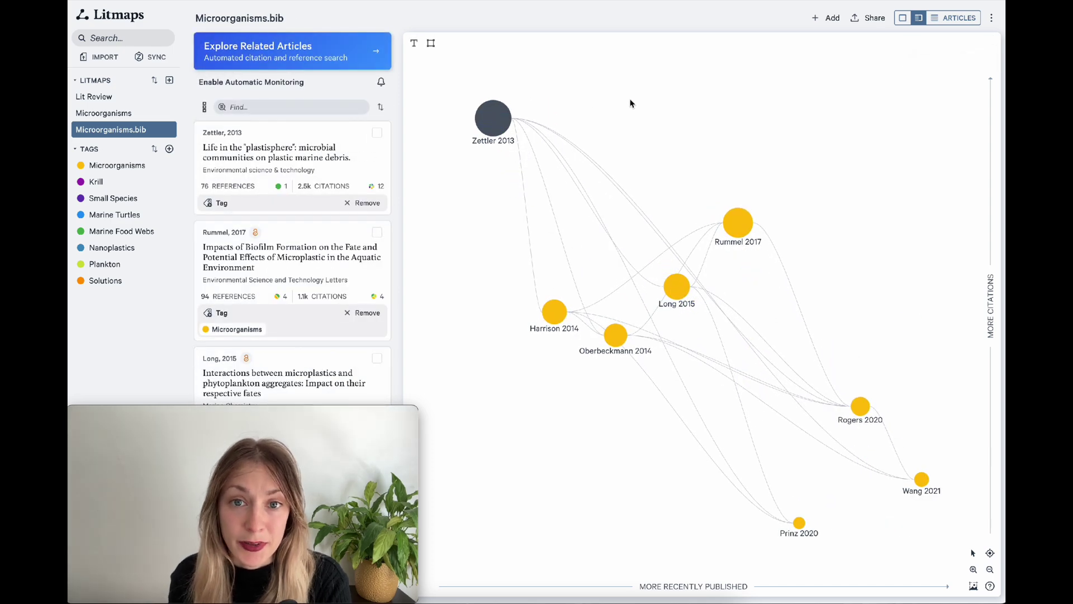
Step: Switch to the map-only view and preview the Zettler 2013 node, then deselect it
{"action": "left_click", "coordinate": [902, 18]}
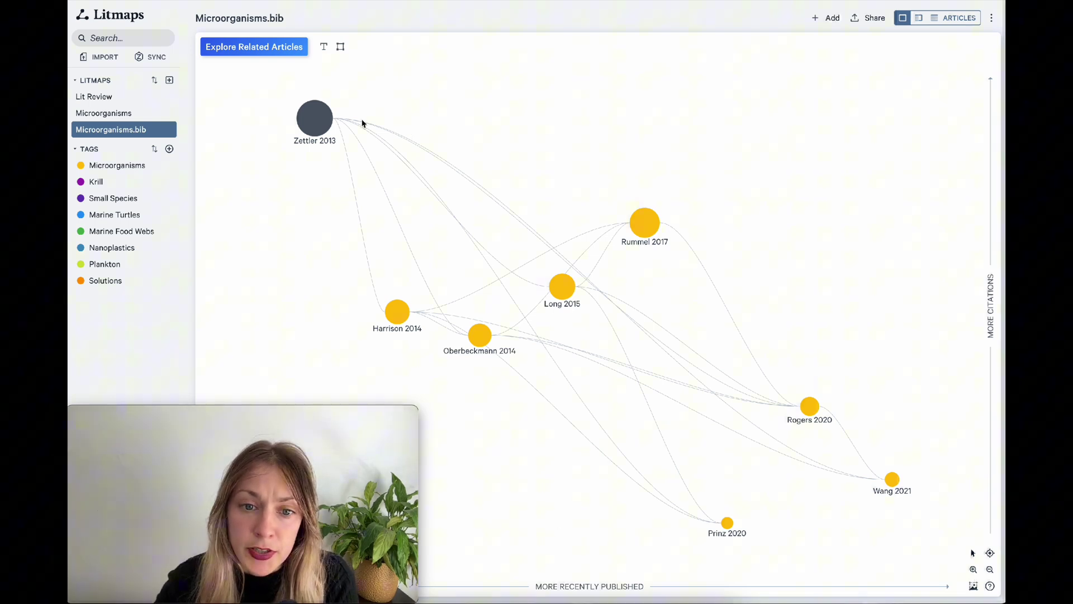
{"action": "left_click", "coordinate": [318, 117]}
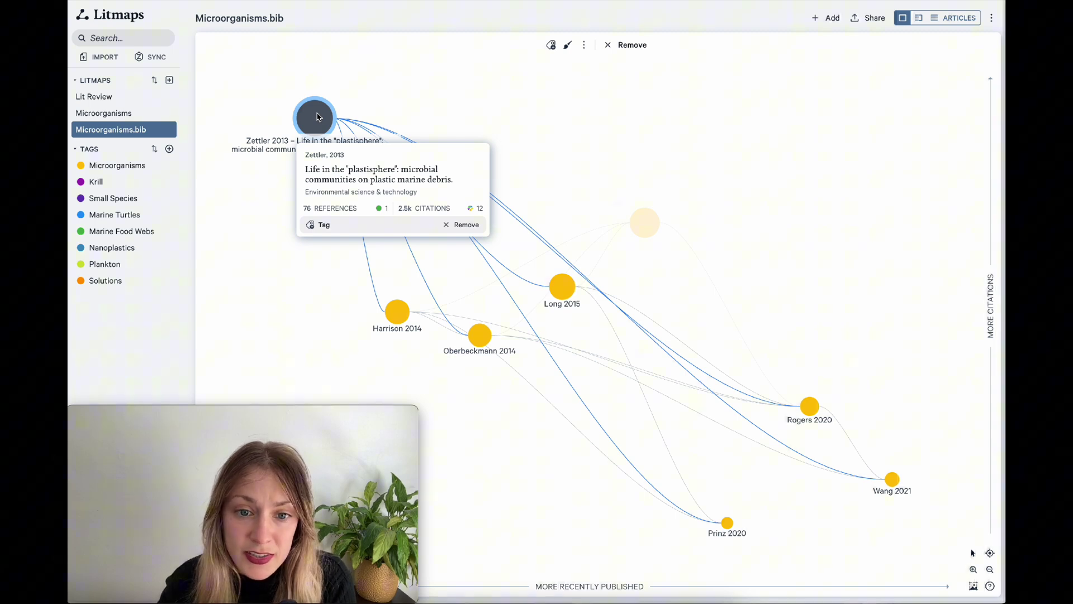
{"action": "left_click", "coordinate": [828, 294]}
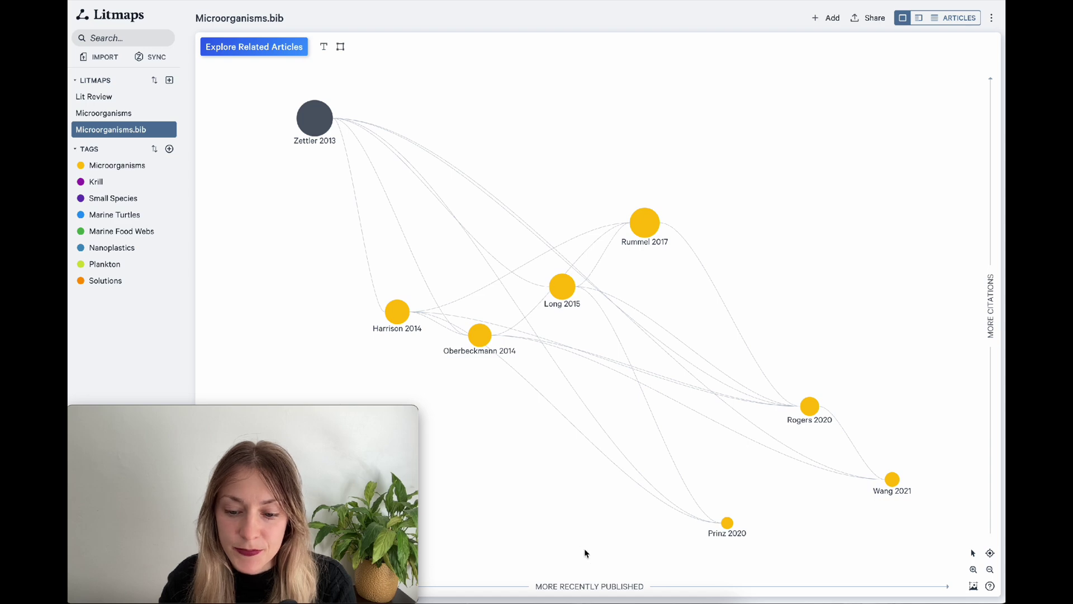
{"action": "left_click", "coordinate": [582, 587]}
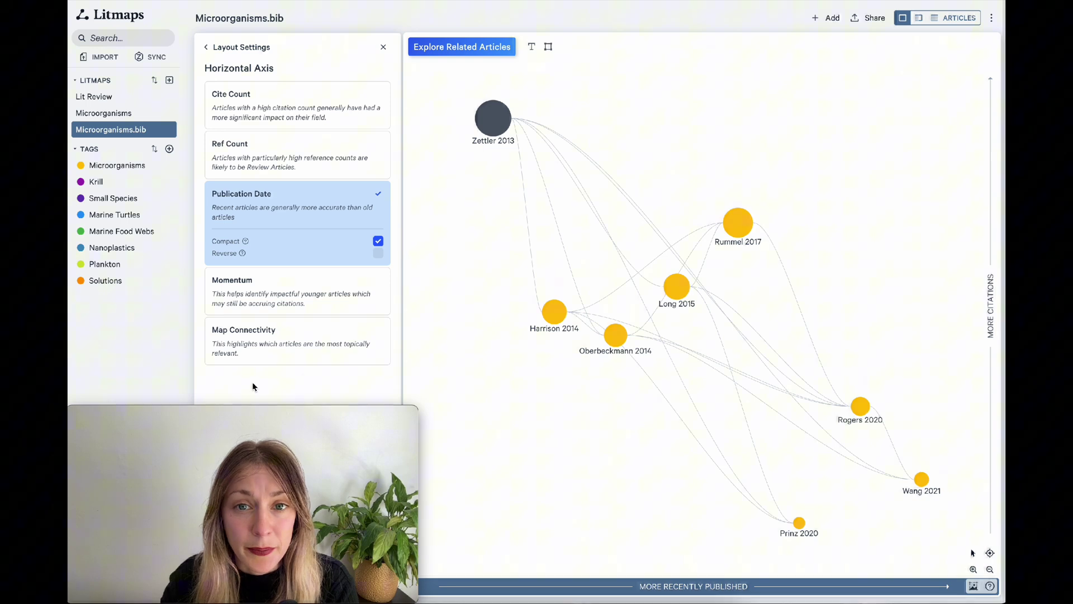
{"action": "left_click", "coordinate": [262, 345]}
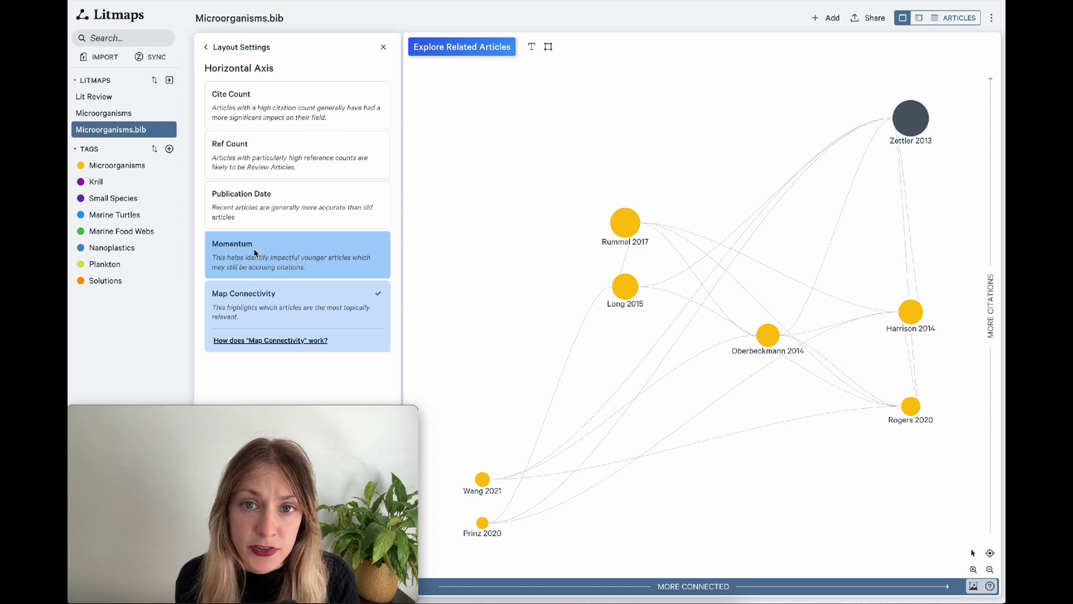
{"action": "left_click", "coordinate": [255, 253]}
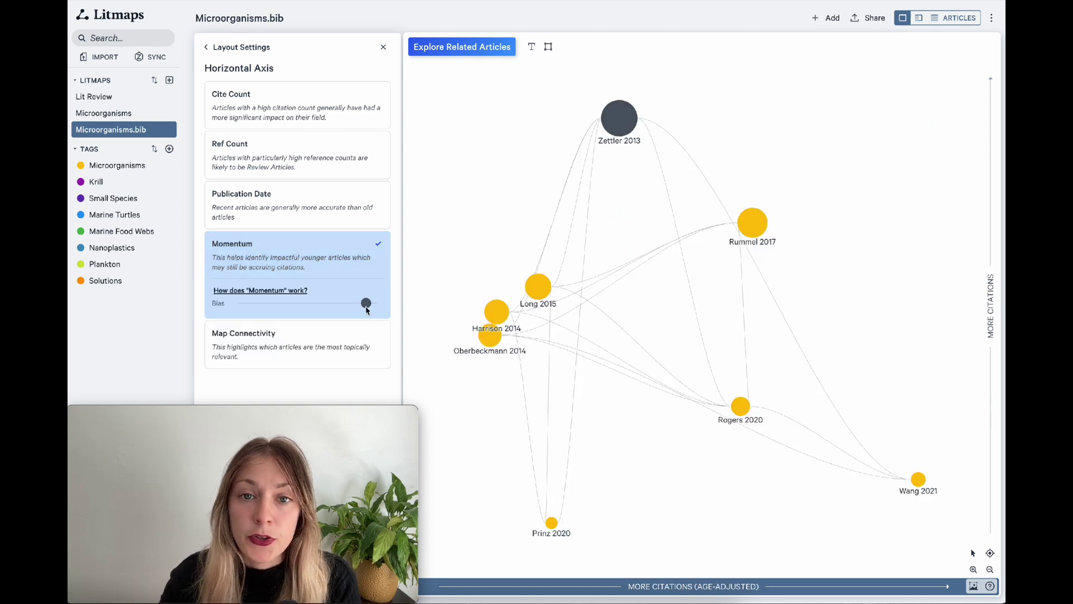
{"action": "left_click_drag", "start_coordinate": [364, 306], "coordinate": [244, 314]}
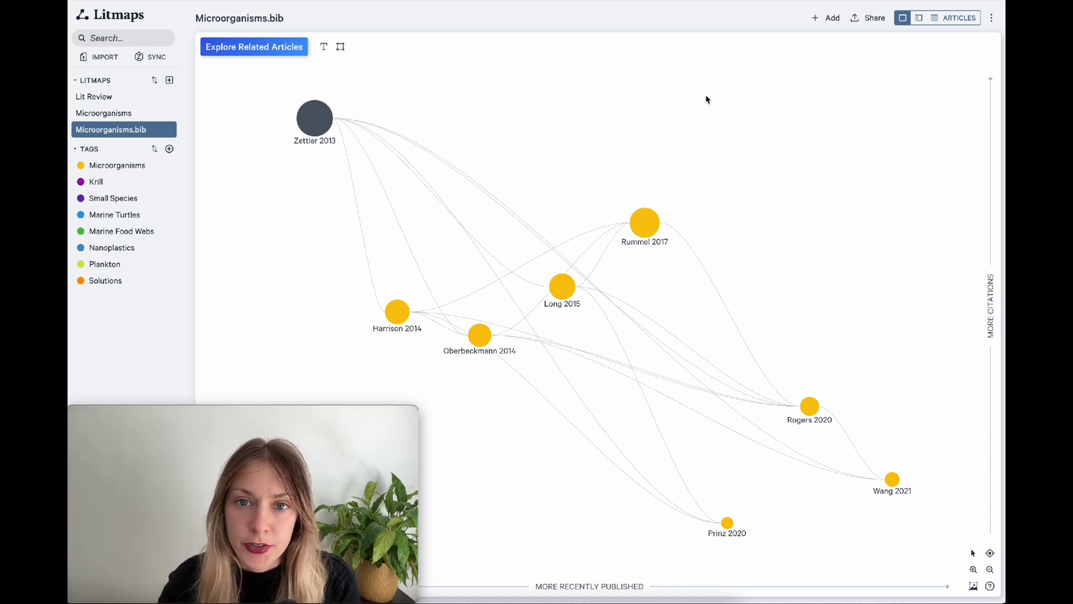
Step: Give the Zettler 2013 node the Microorganisms tag from its card
{"action": "mouse_move", "coordinate": [314, 118]}
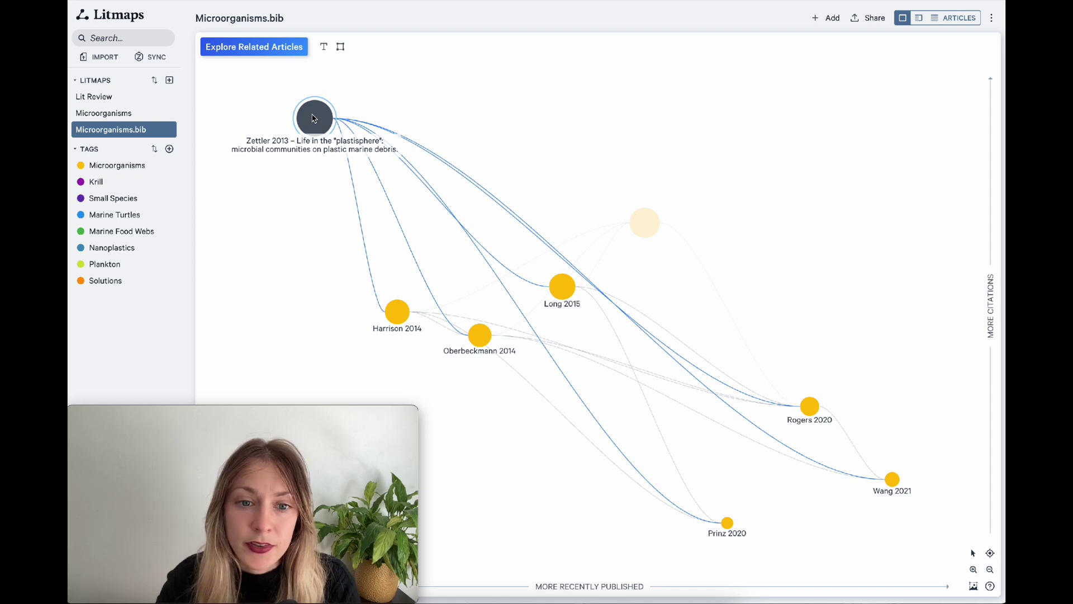
{"action": "left_click", "coordinate": [314, 118]}
{"action": "left_click", "coordinate": [317, 225]}
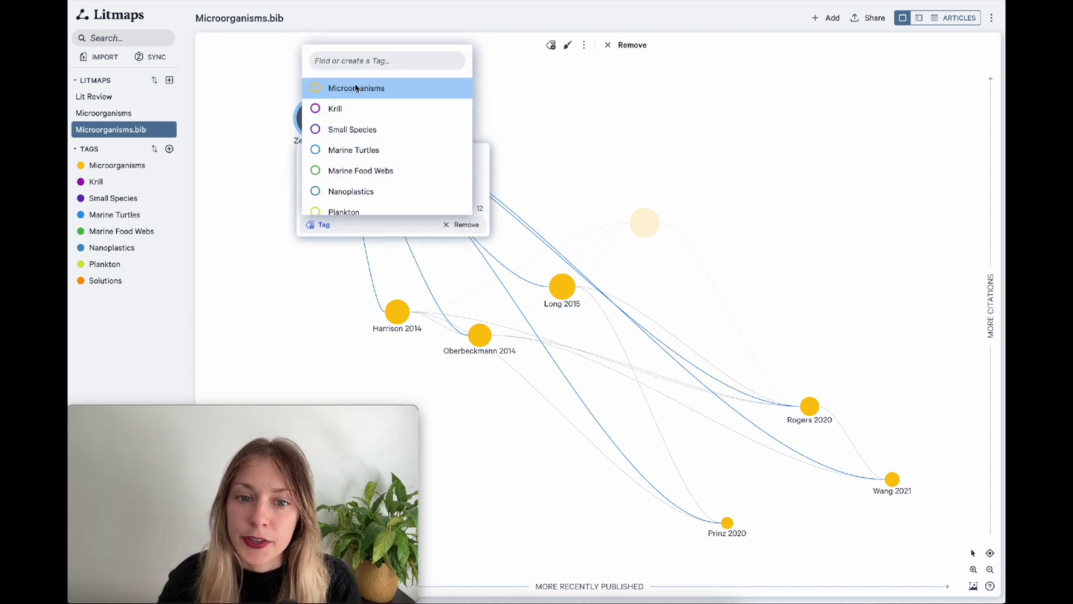
{"action": "left_click", "coordinate": [321, 88]}
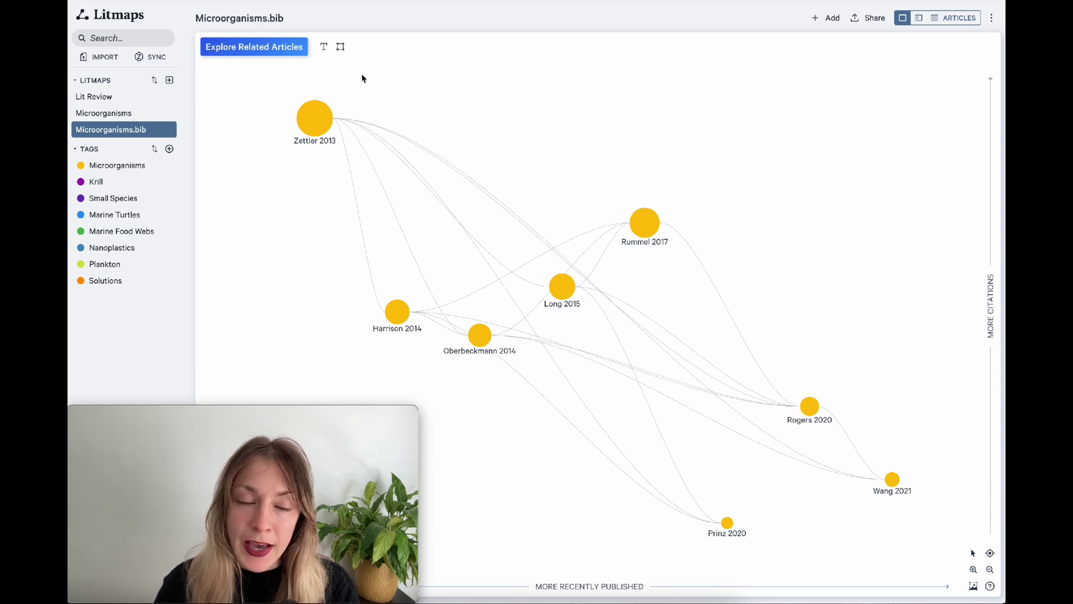
Step: Enter 'This Review' as the title text above the map's papers
{"action": "left_click", "coordinate": [324, 48]}
{"action": "type", "text": "This Review"}
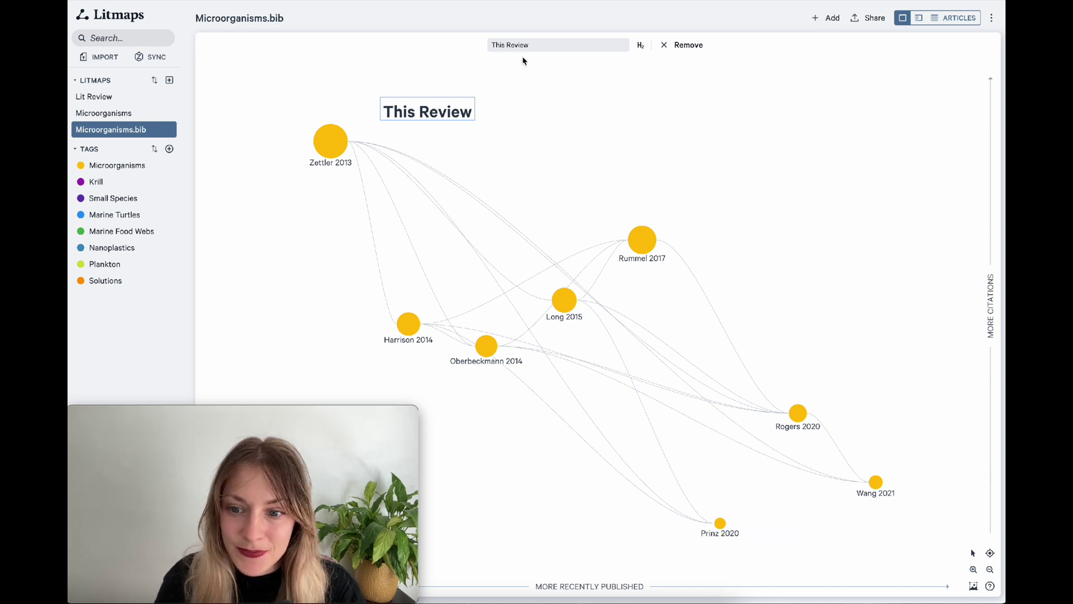
Step: Label the Rummel 2017 paper 'Big Contribution!'
{"action": "left_click", "coordinate": [643, 236]}
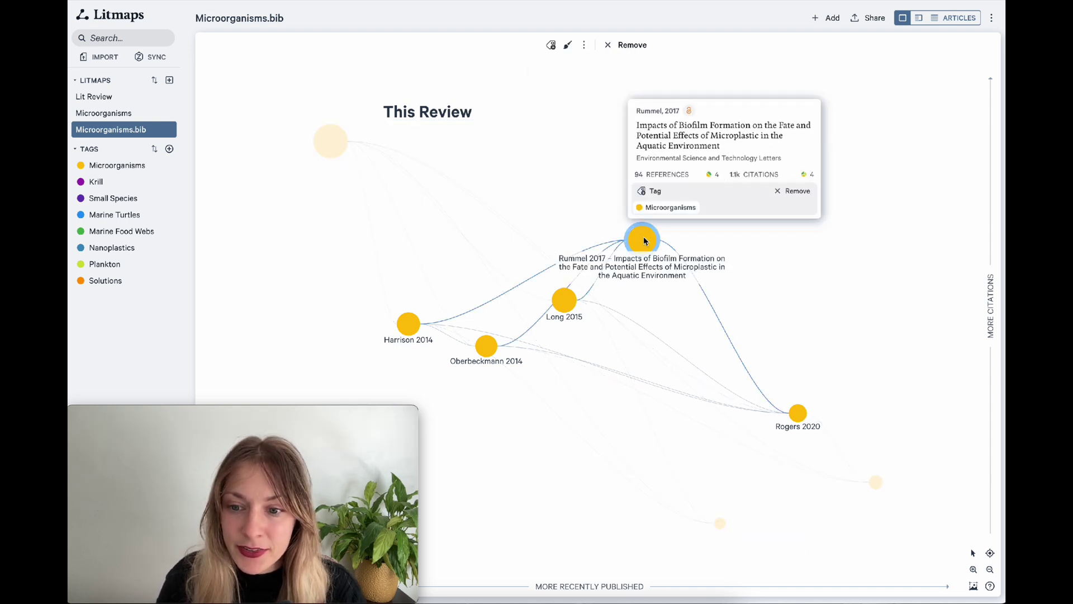
{"action": "left_click", "coordinate": [567, 46]}
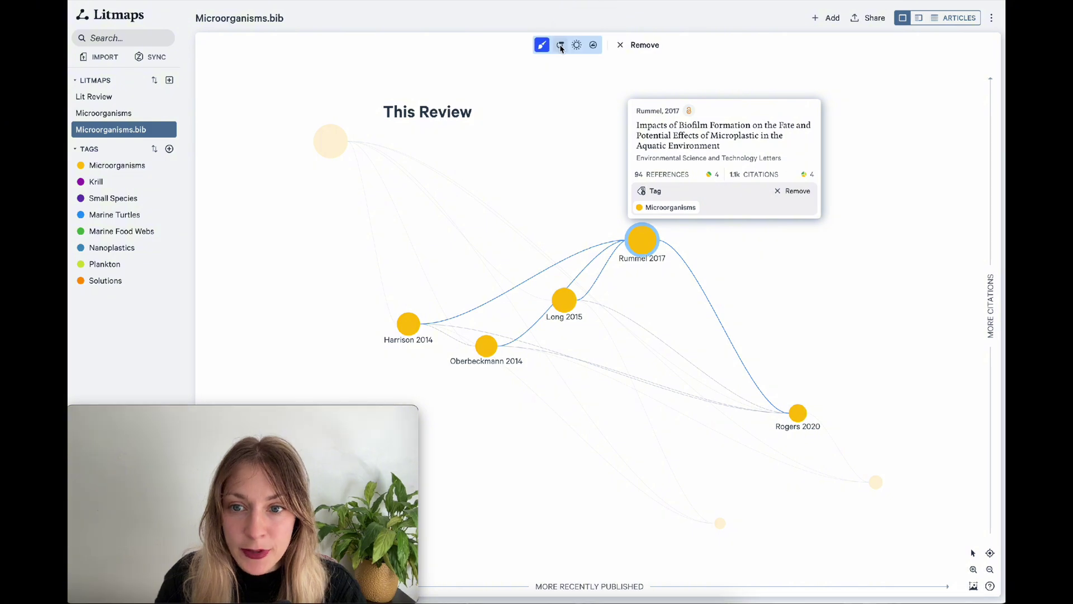
{"action": "left_click", "coordinate": [560, 47]}
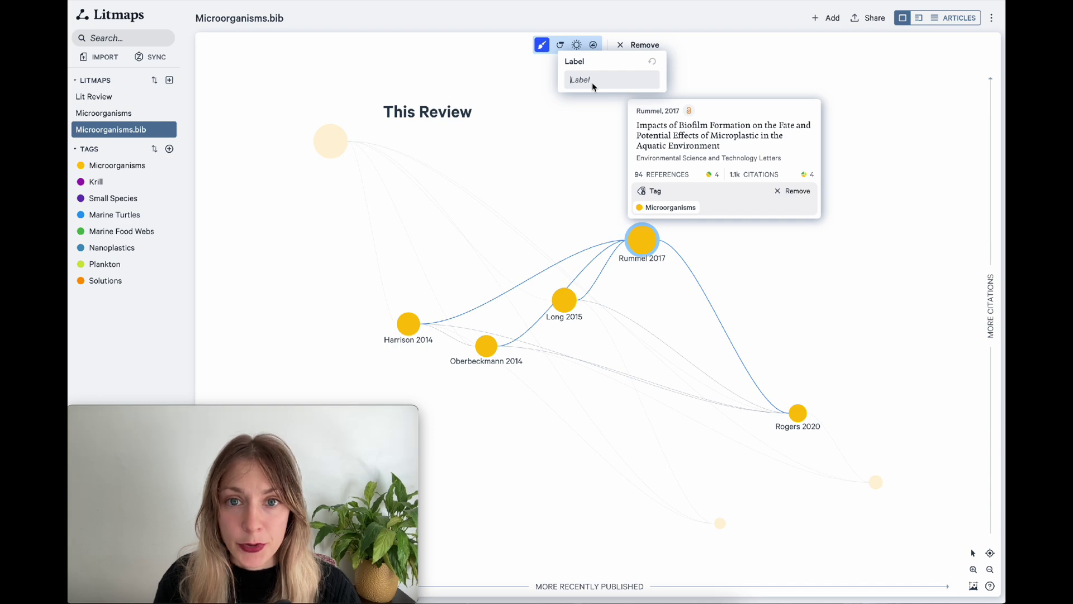
{"action": "type", "text": "Big Contribution!"}
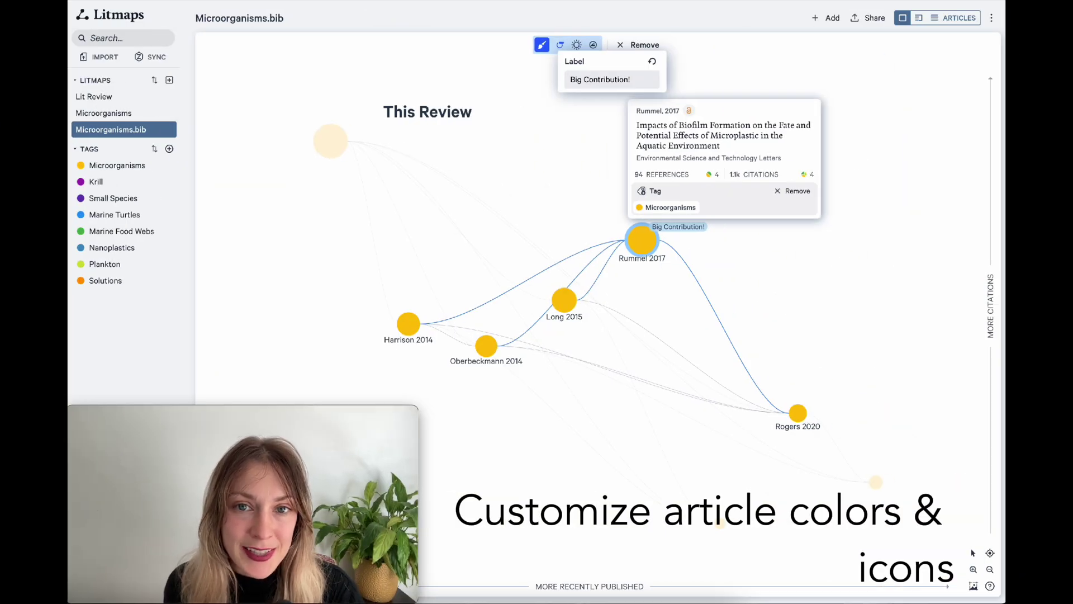
Step: Give Rummel 2017 a purple halo outline
{"action": "left_click", "coordinate": [577, 46]}
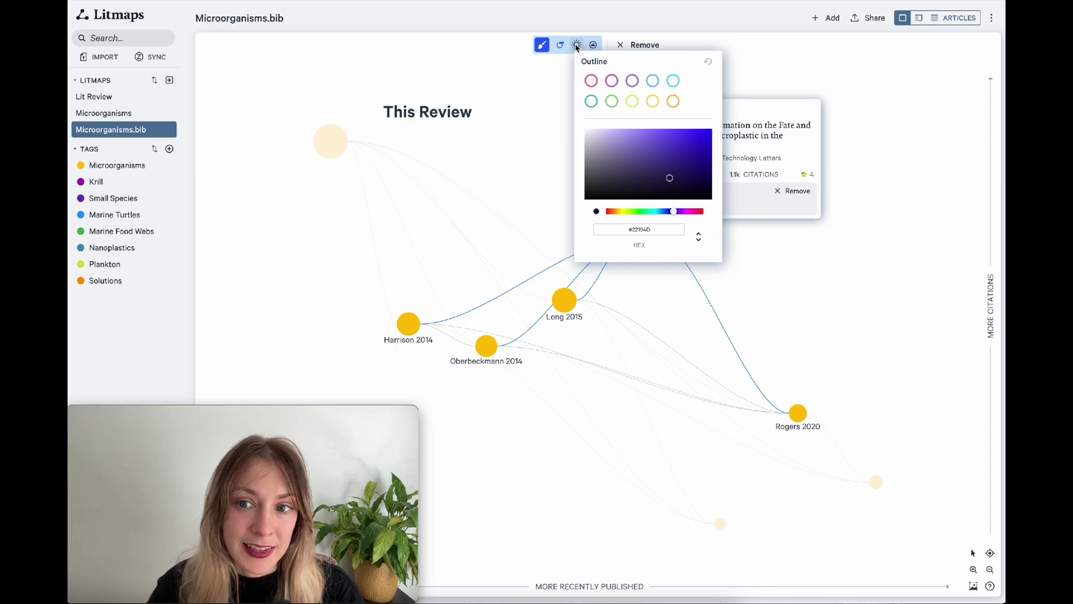
{"action": "left_click", "coordinate": [612, 80]}
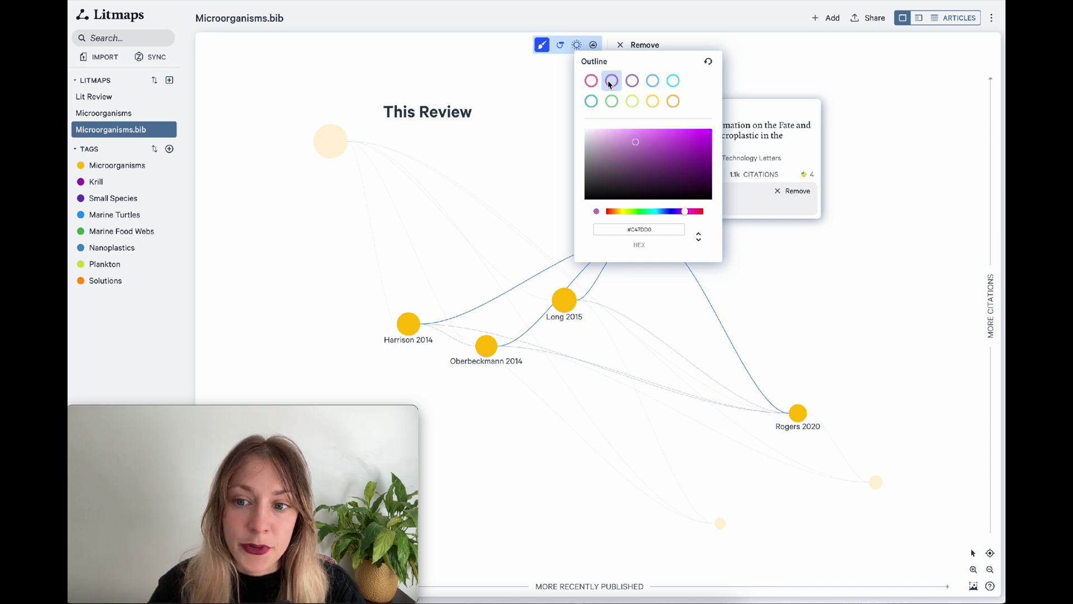
{"action": "left_click", "coordinate": [548, 96]}
{"action": "left_click", "coordinate": [632, 173]}
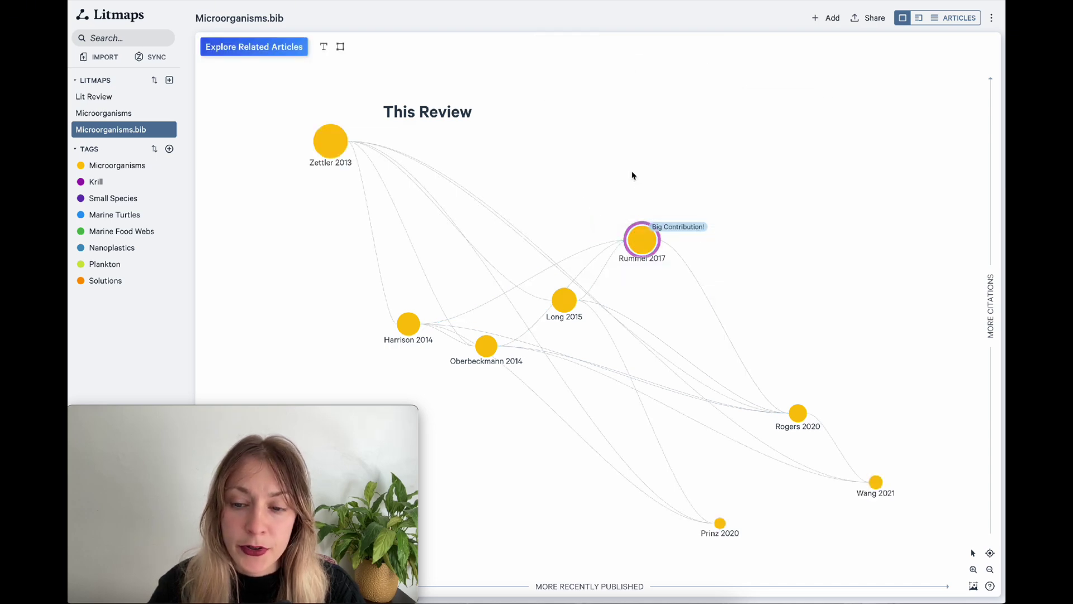
{"action": "left_click", "coordinate": [642, 240]}
Step: Put the letter 'A' icon on the Rummel 2017 node
{"action": "left_click", "coordinate": [568, 45]}
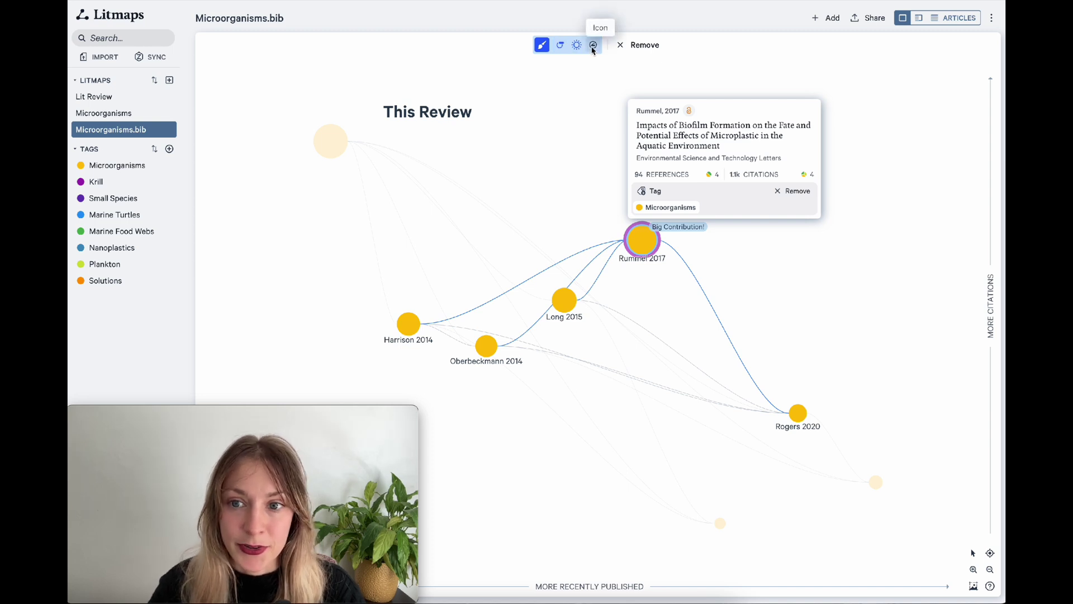
{"action": "left_click", "coordinate": [593, 45]}
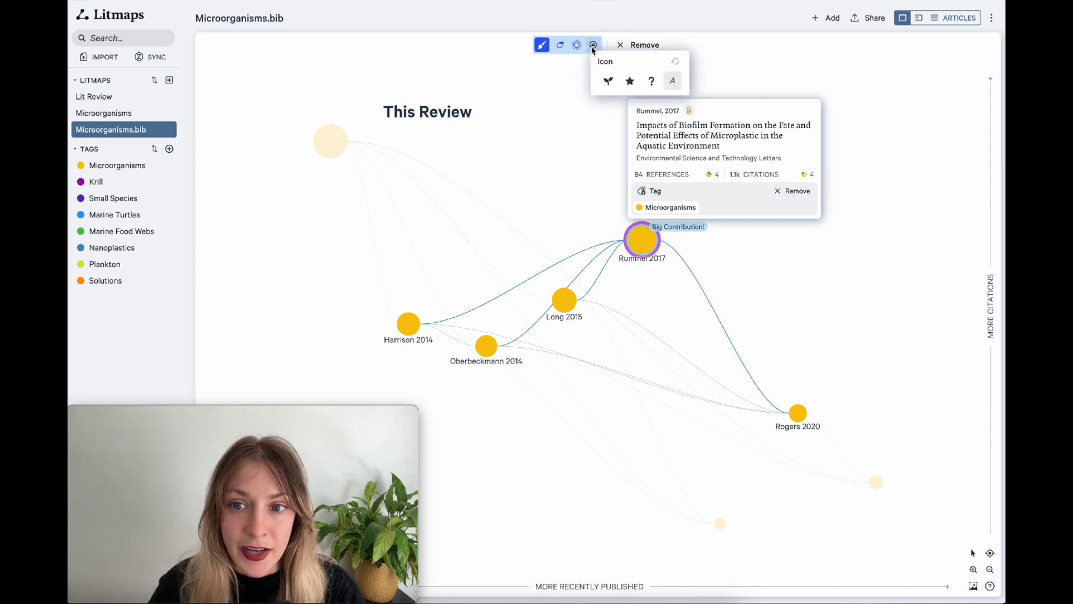
{"action": "left_click", "coordinate": [630, 82]}
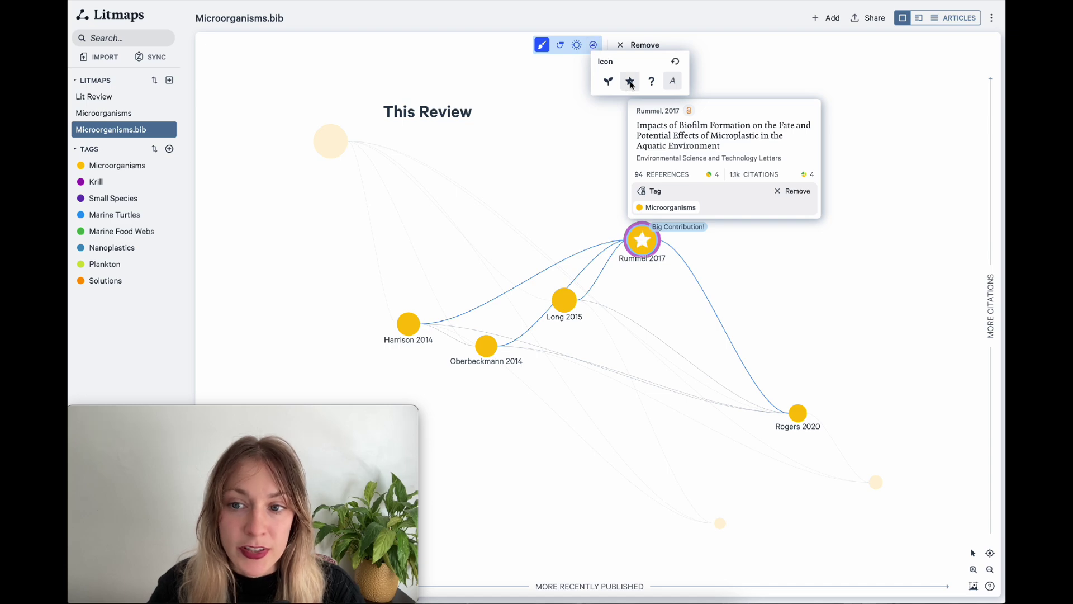
{"action": "left_click", "coordinate": [674, 83]}
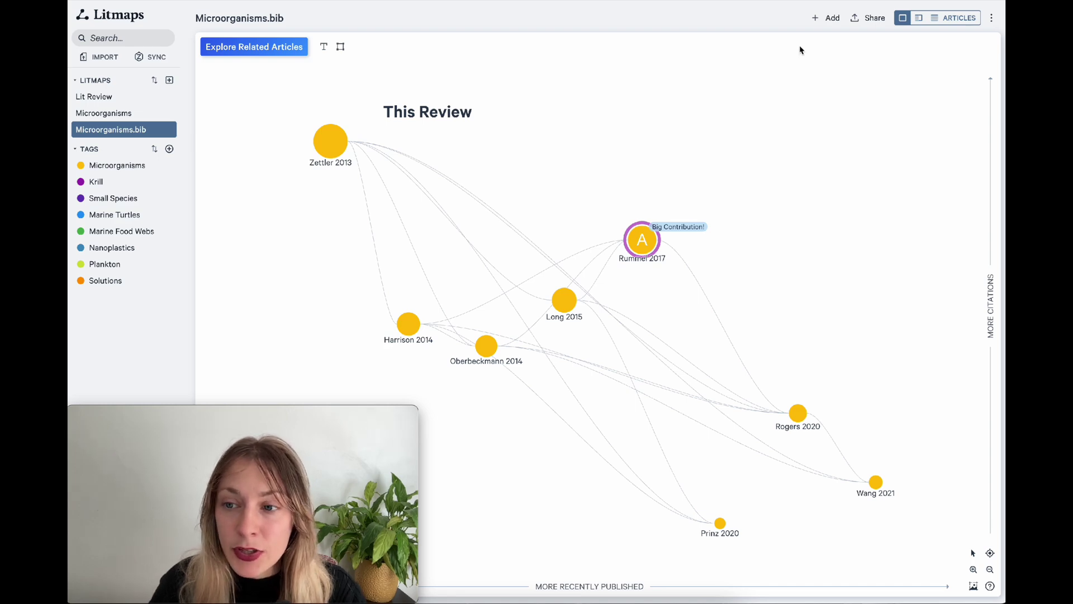
Step: Add the custom article My New Paper to the map from the Custom articles list
{"action": "left_click", "coordinate": [827, 22]}
{"action": "left_click", "coordinate": [268, 91]}
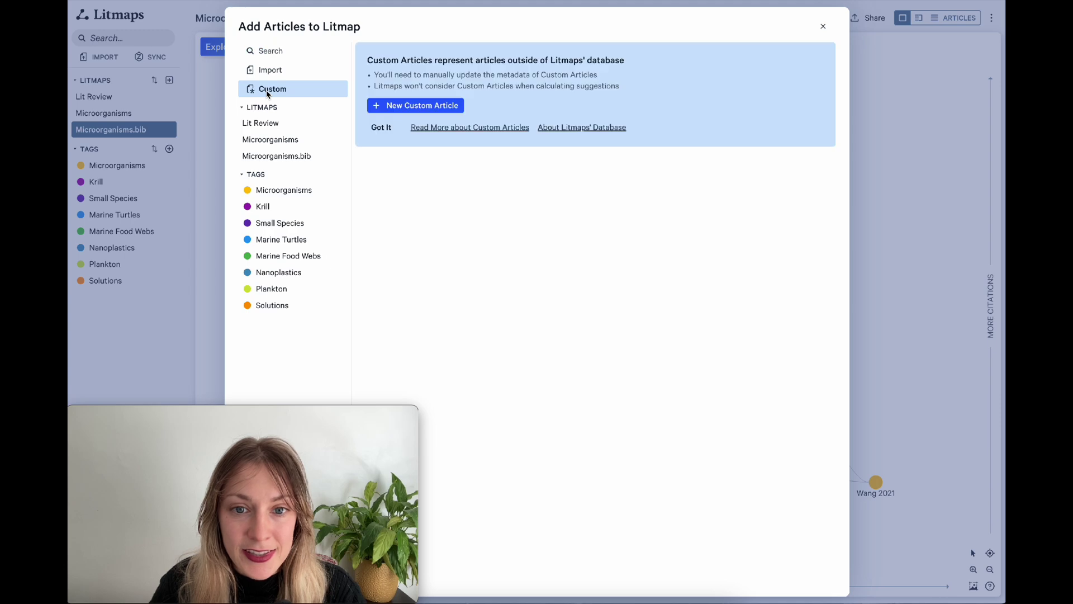
{"action": "left_click", "coordinate": [406, 110]}
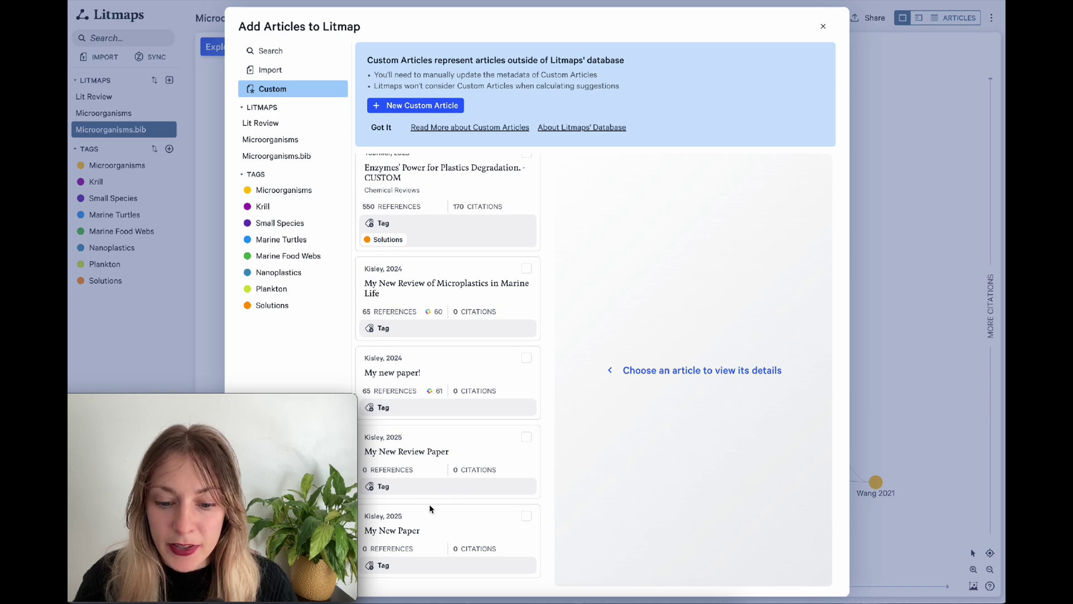
{"action": "left_click", "coordinate": [396, 532]}
{"action": "left_click", "coordinate": [630, 259]}
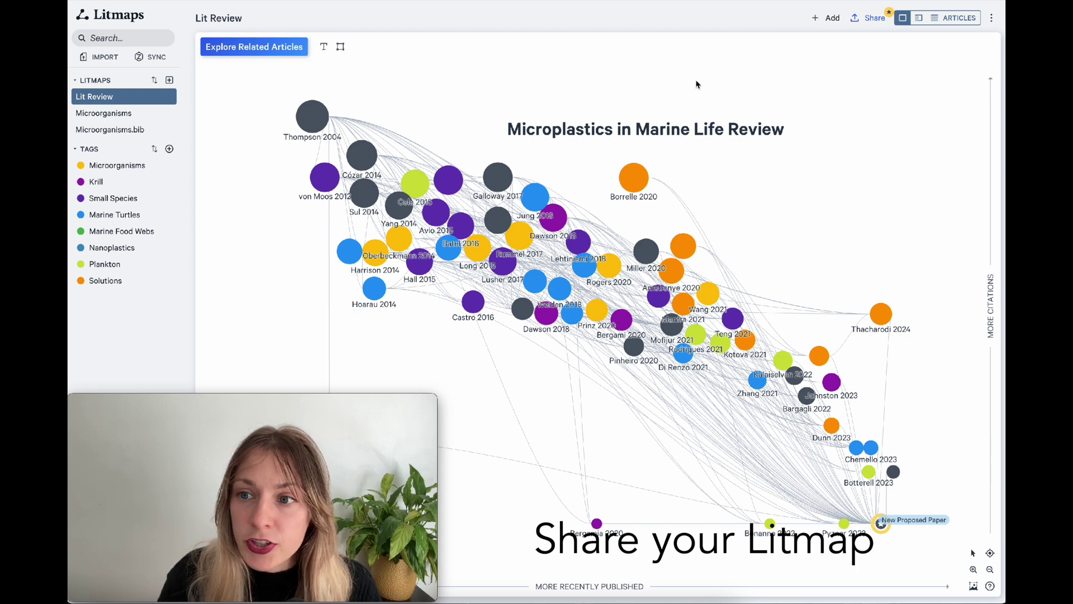
{"action": "left_click", "coordinate": [863, 21]}
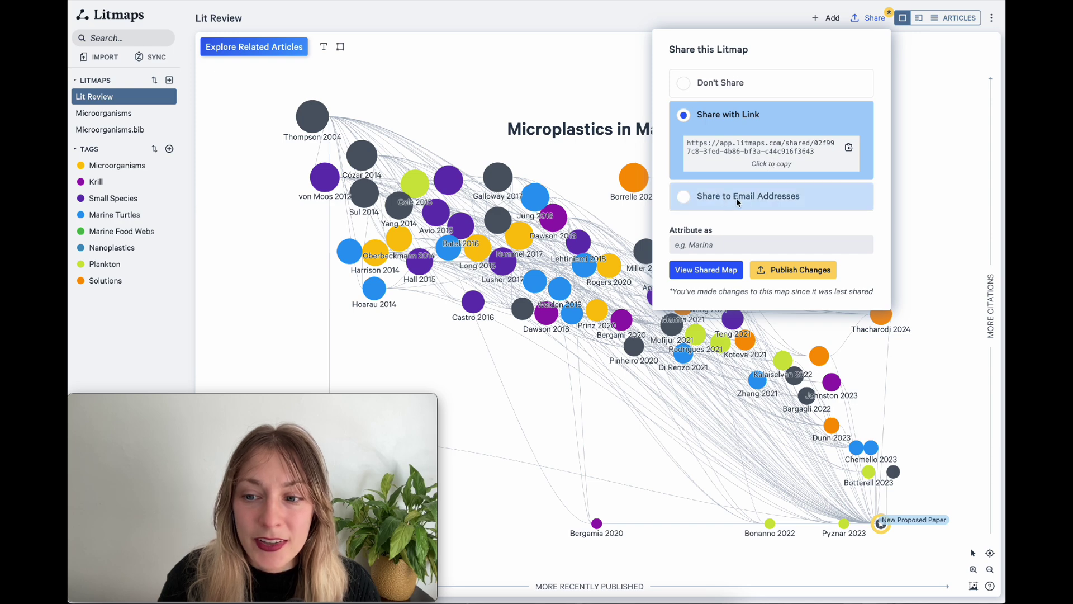
{"action": "left_click", "coordinate": [951, 254]}
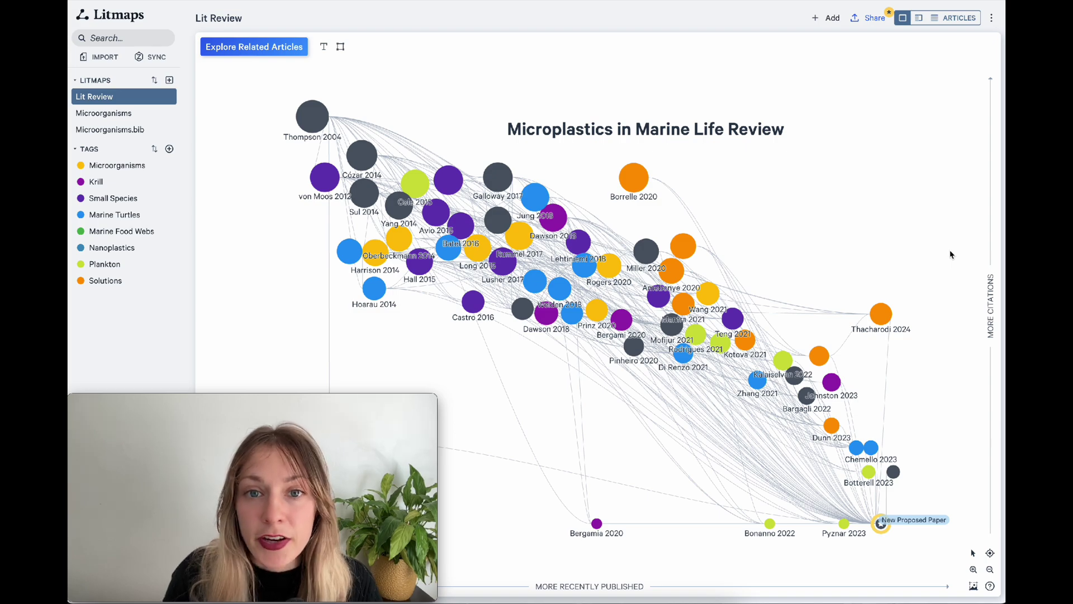
Step: Open the Export Figure view for the Microplastics in Marine Life Review map
{"action": "left_click", "coordinate": [973, 587]}
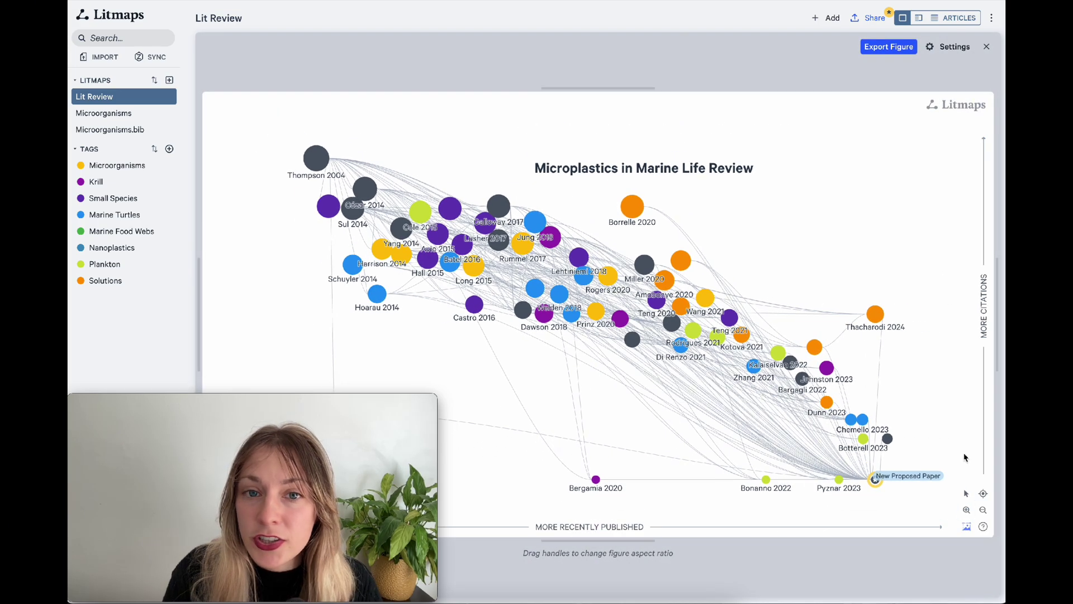